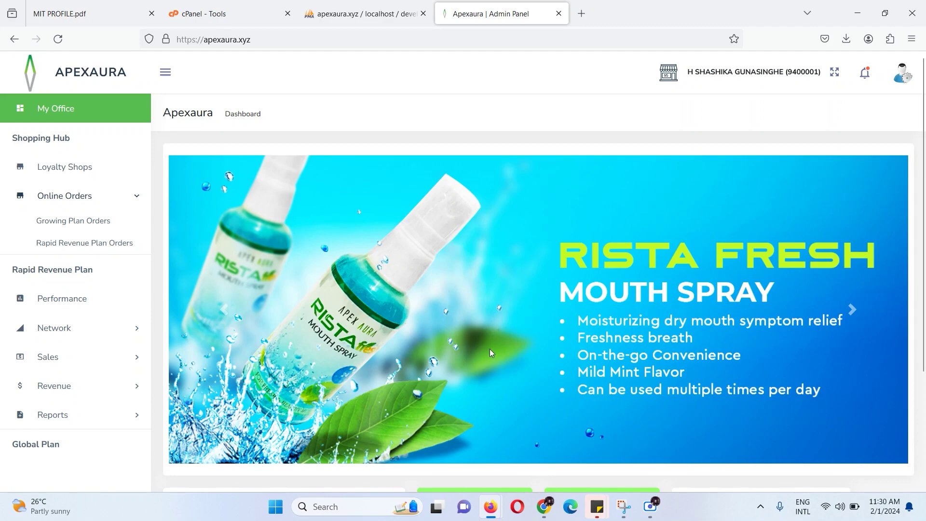
- Open the Referral Link page under the Network section
scroll(490, 349, down, 3)
scroll(490, 348, up, 3)
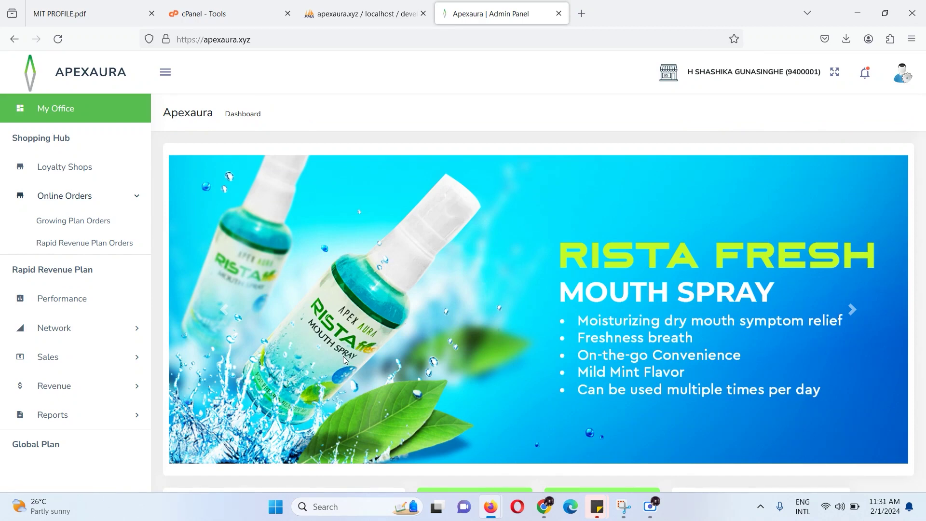
click(136, 332)
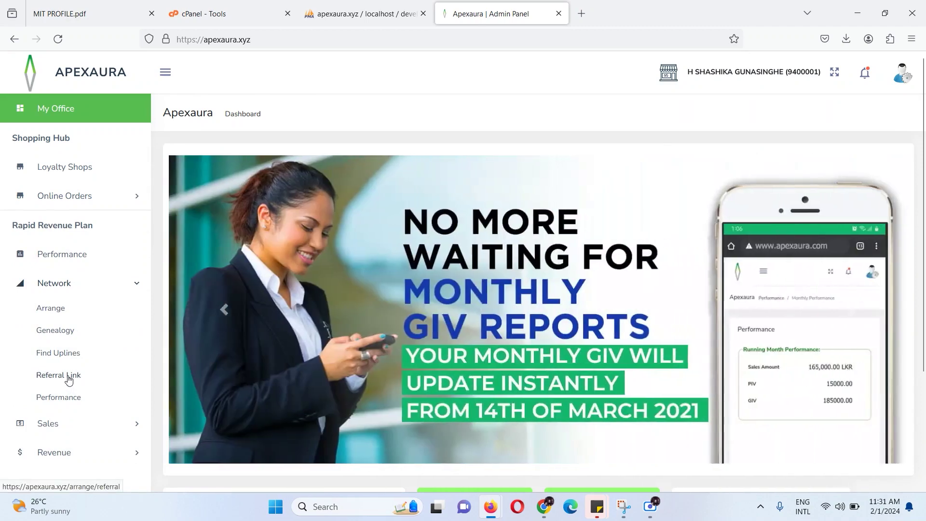
click(69, 380)
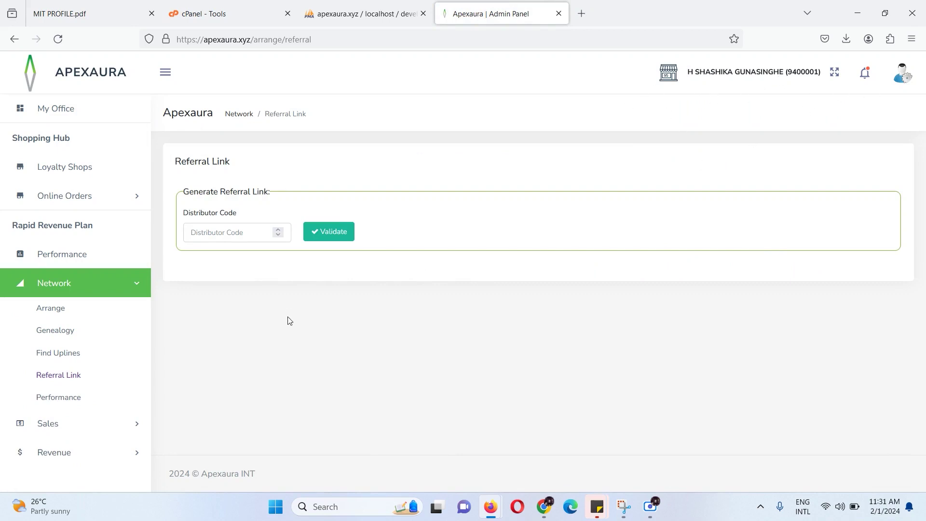
- Enter the distributor code from autocomplete after typing 9 and validate it
click(219, 232)
text(9)
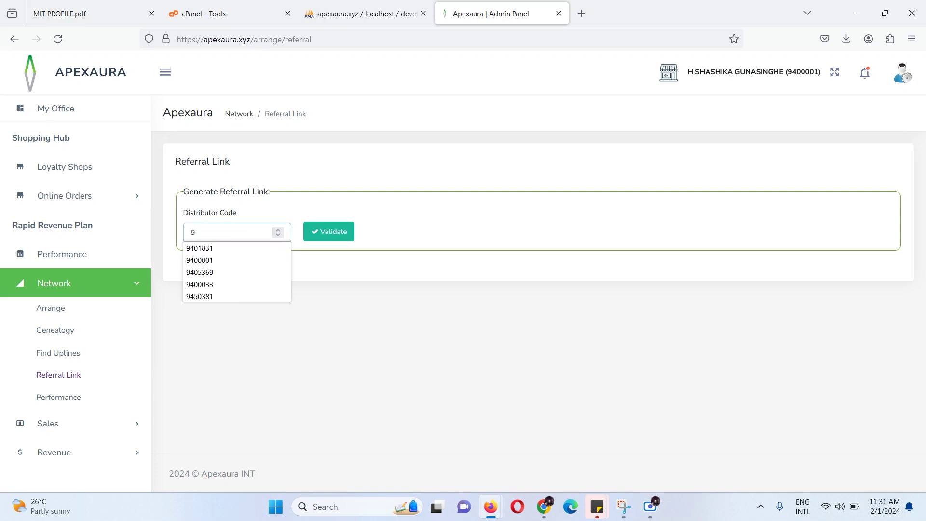
click(221, 260)
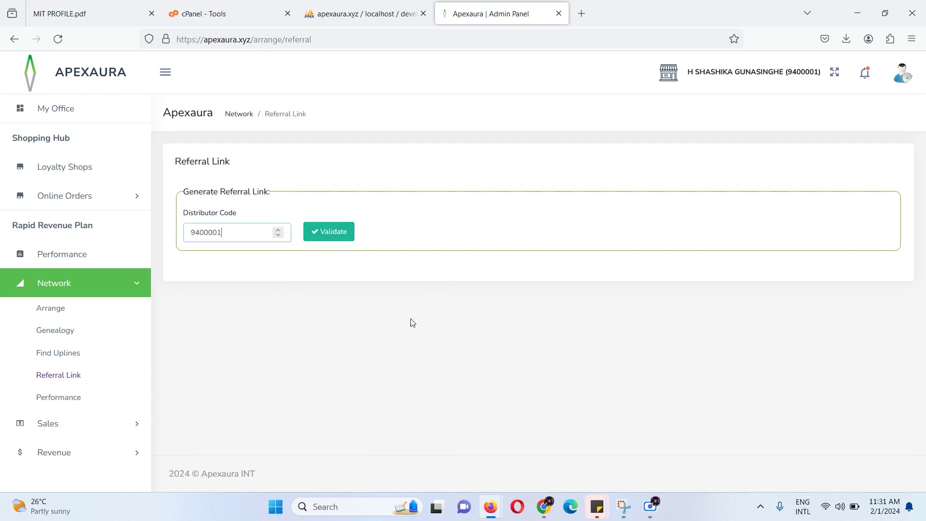
click(322, 236)
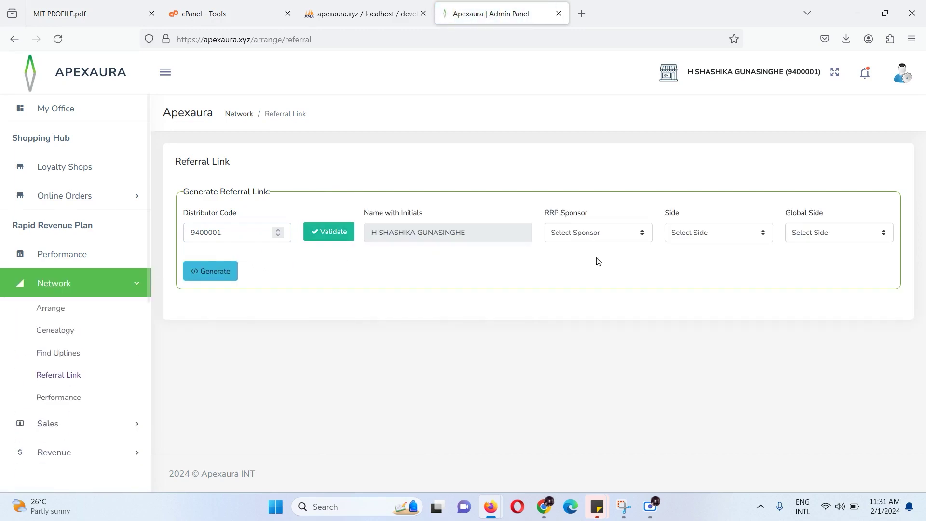
- Choose RRP Sponsor 1A, Side A and Global Side A
click(617, 238)
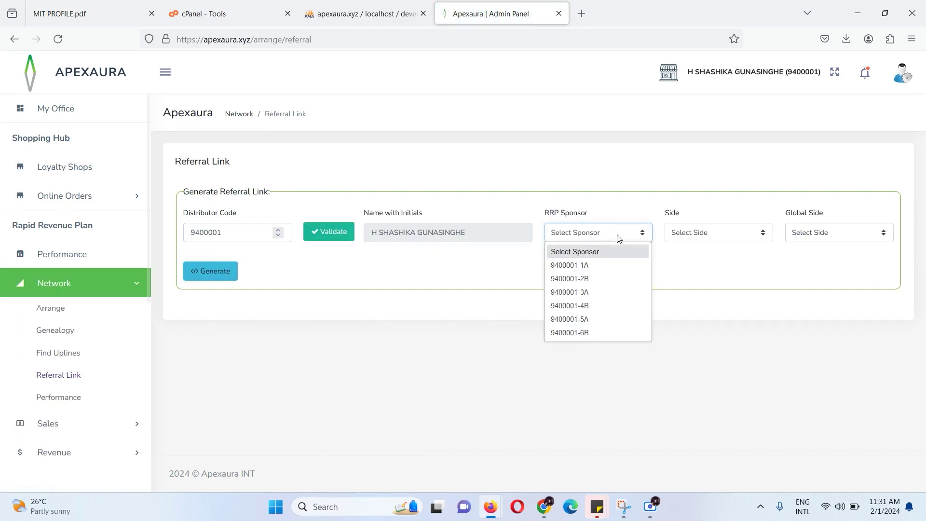
click(608, 265)
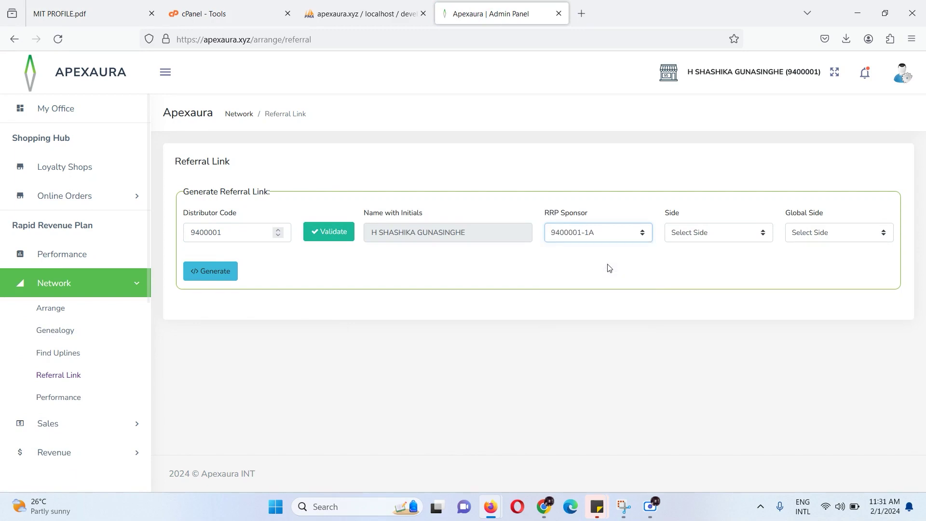
click(721, 237)
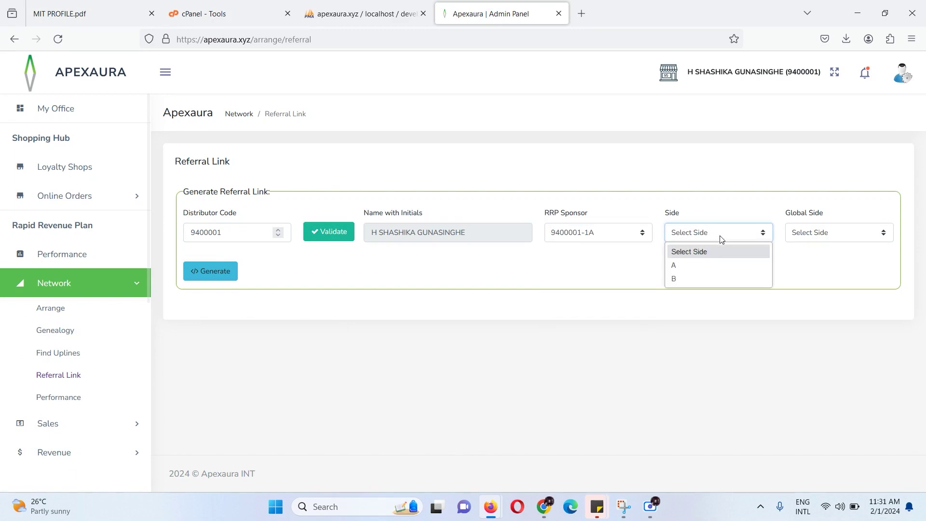
click(713, 274)
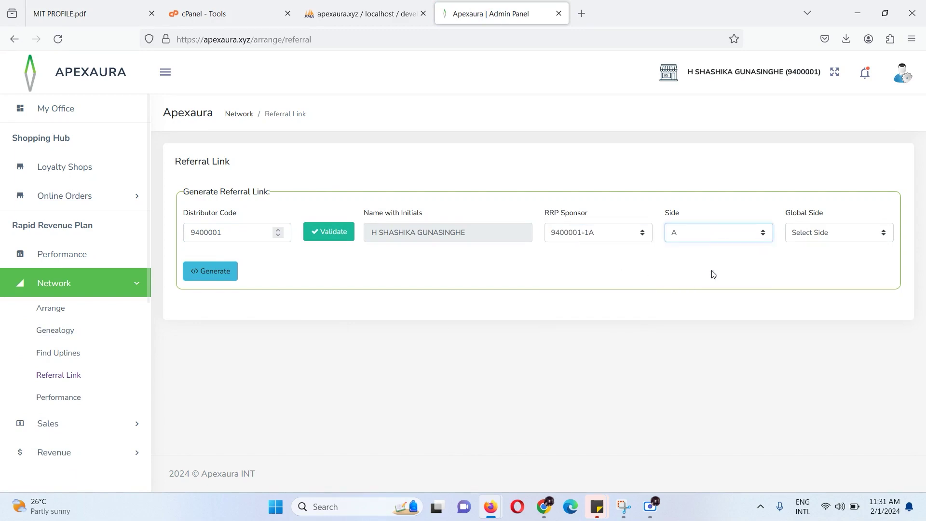
click(841, 237)
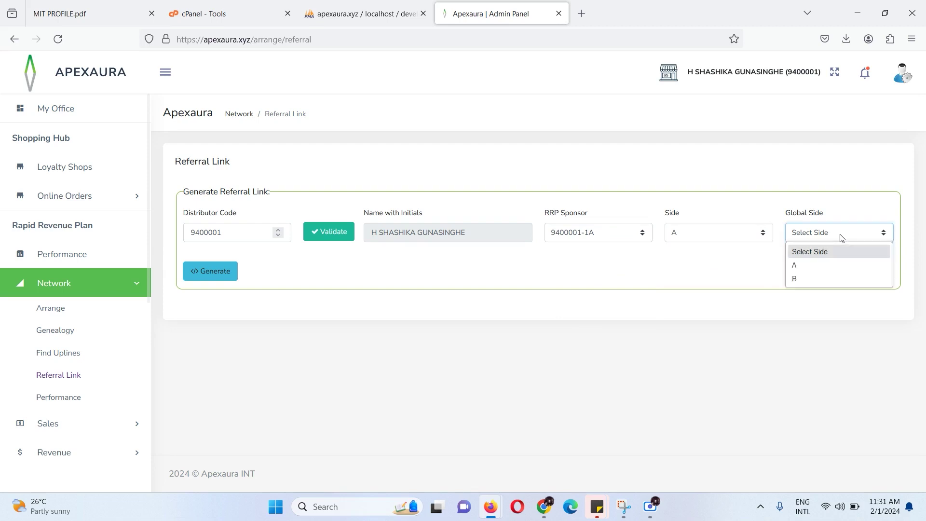
click(813, 266)
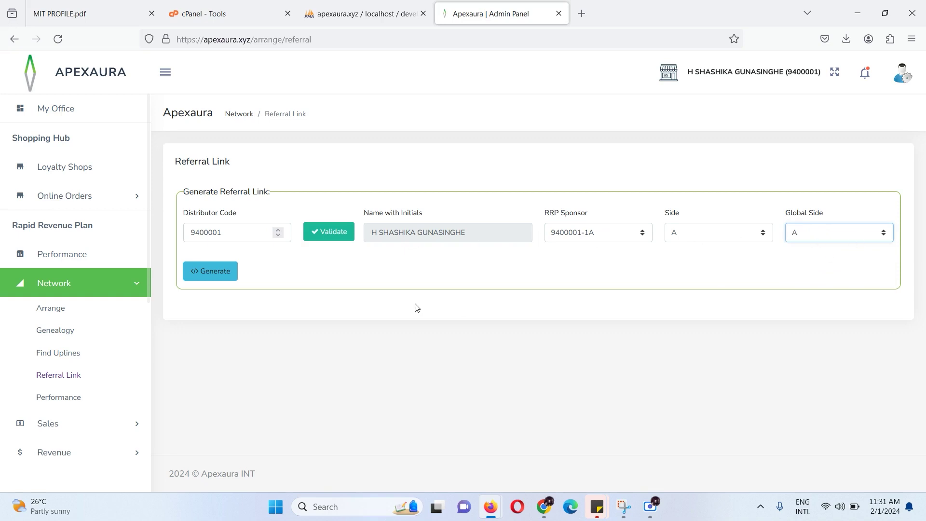
- Generate the signup referral link and copy it
click(219, 278)
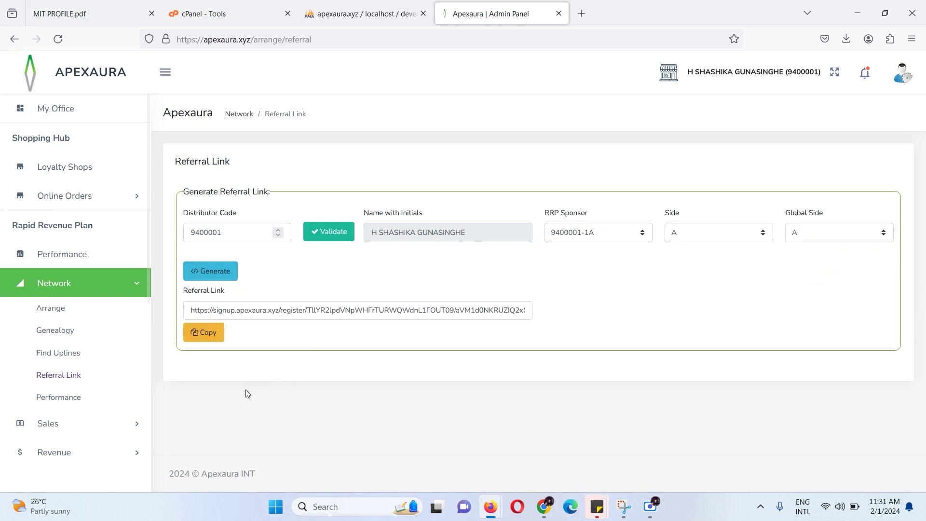
click(204, 334)
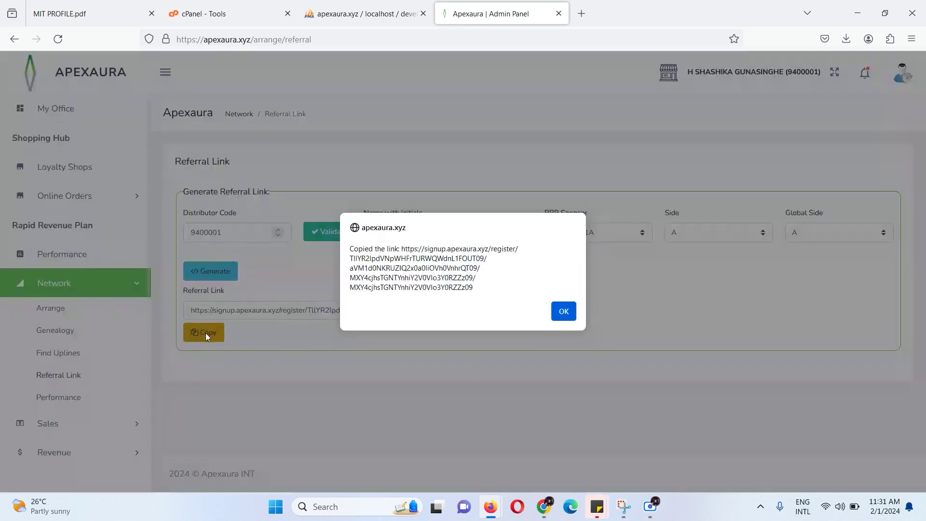
click(563, 311)
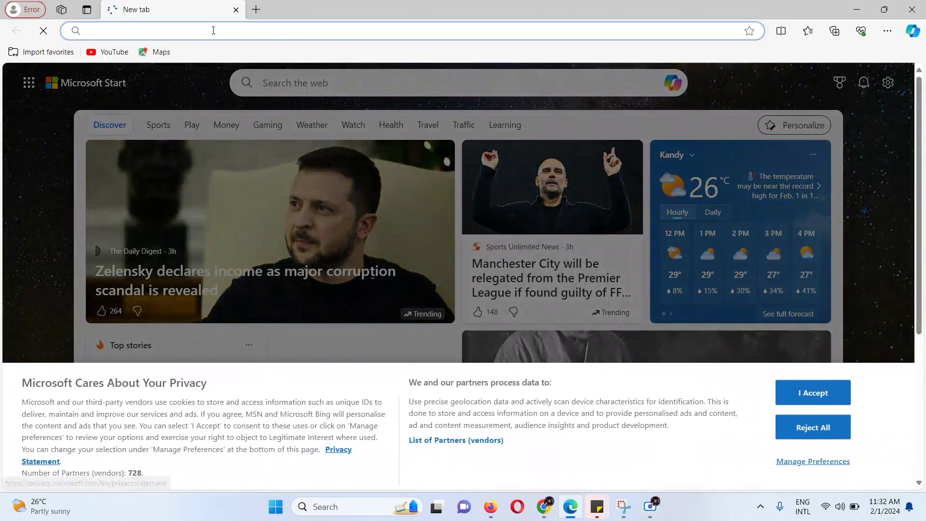
- Paste the referral link into the new tab and load the signup page
click(212, 30)
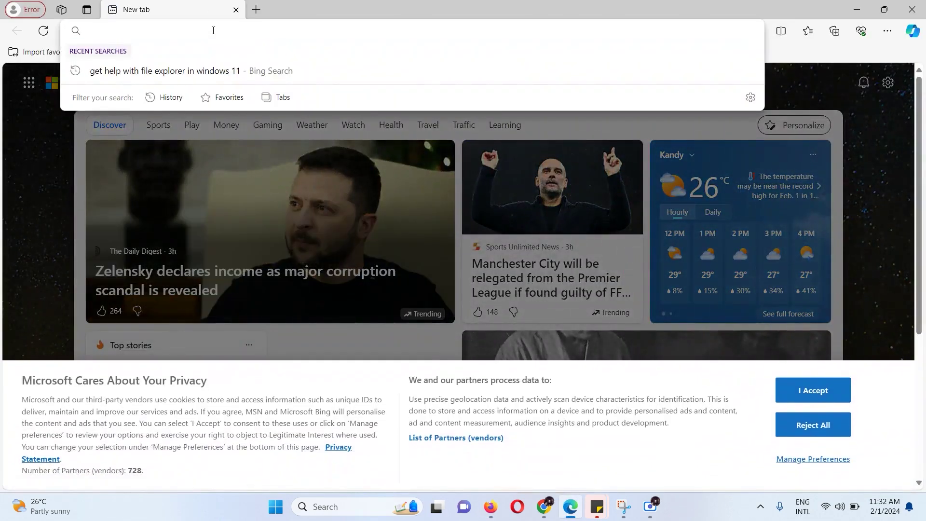
key(ctrl+v)
key(Return)
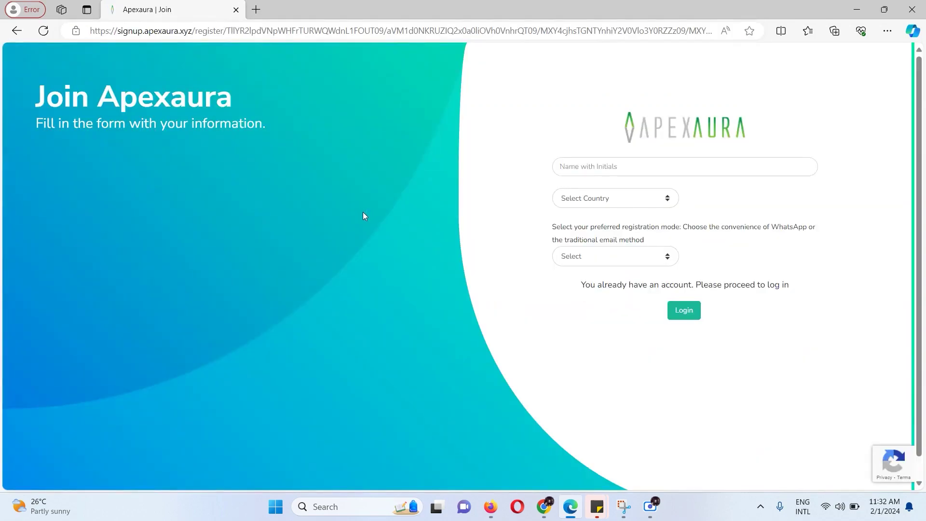
- Enter the member's name with initials and select Sri Lanka as the country
click(617, 167)
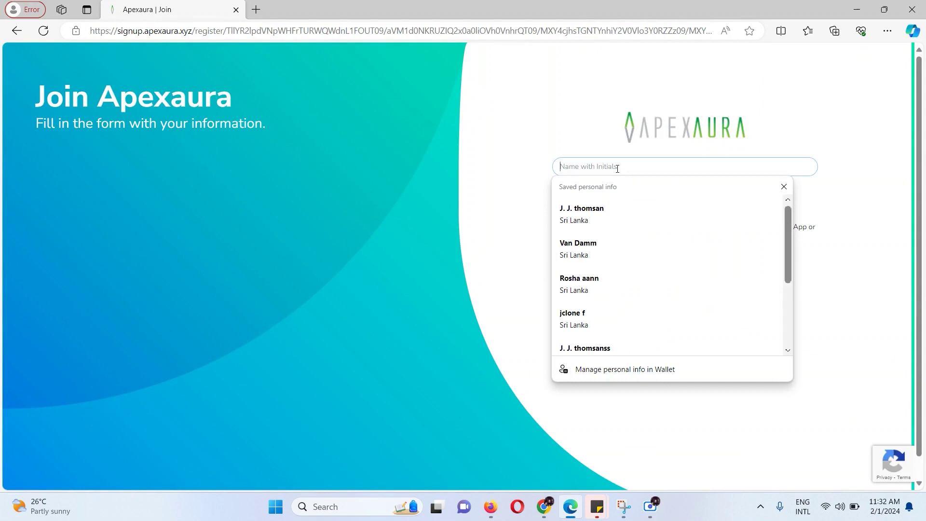
text(H)
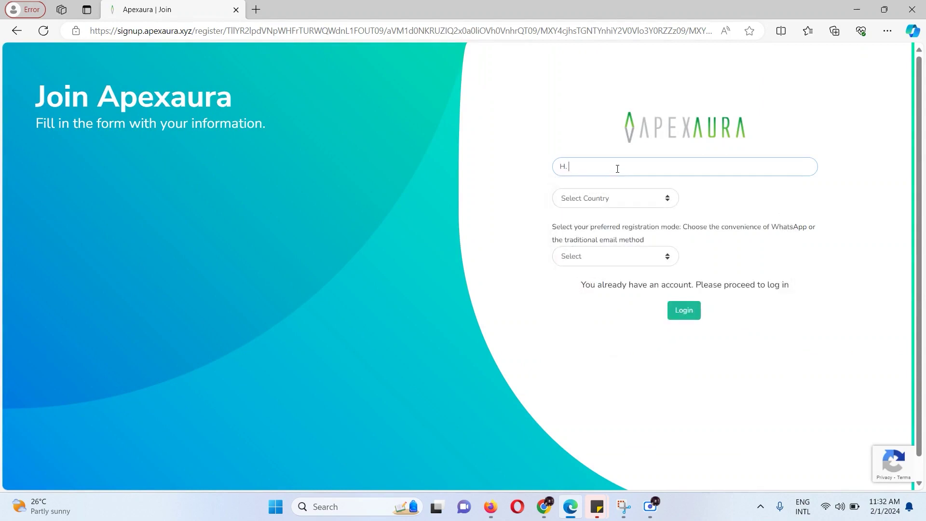
text(. H. Roshan)
click(632, 202)
text(Sri Lanka)
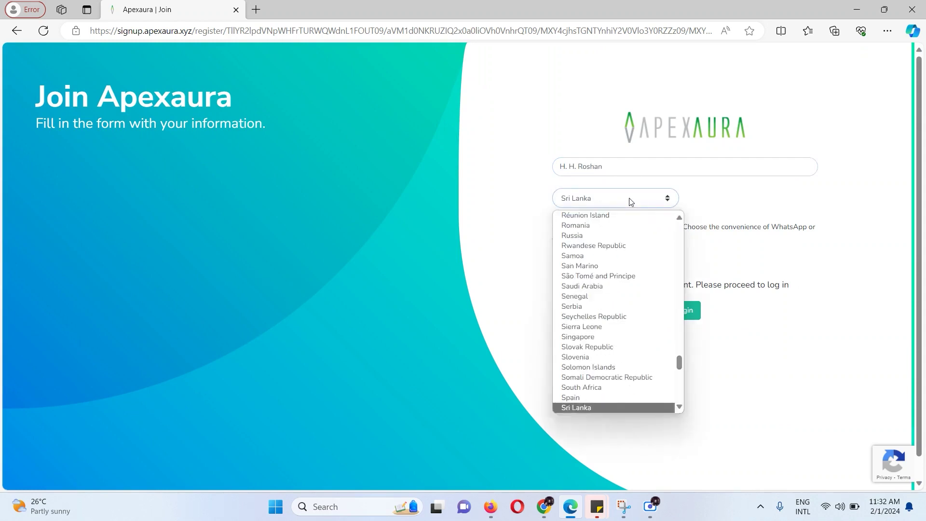
click(611, 408)
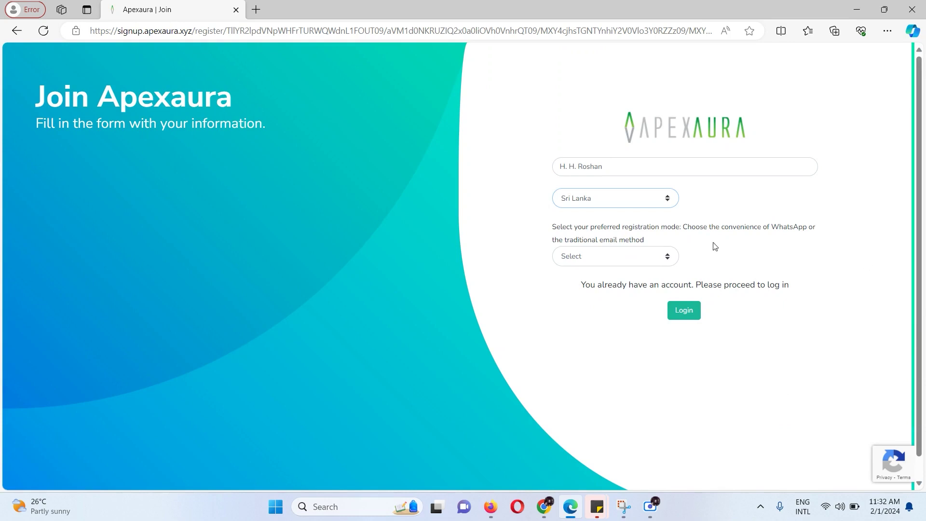
click(640, 259)
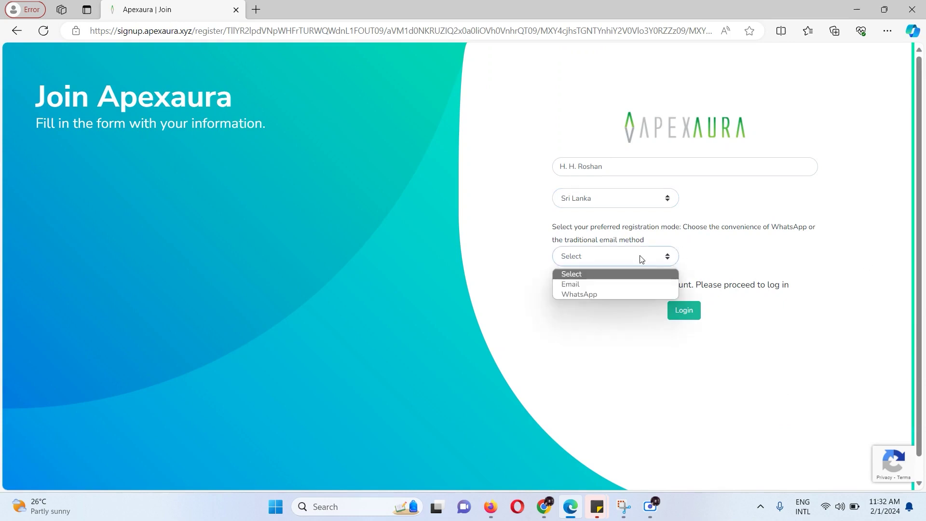
- Choose Email registration mode, autofill the member's e-mail address and request an OTP
click(600, 284)
click(704, 248)
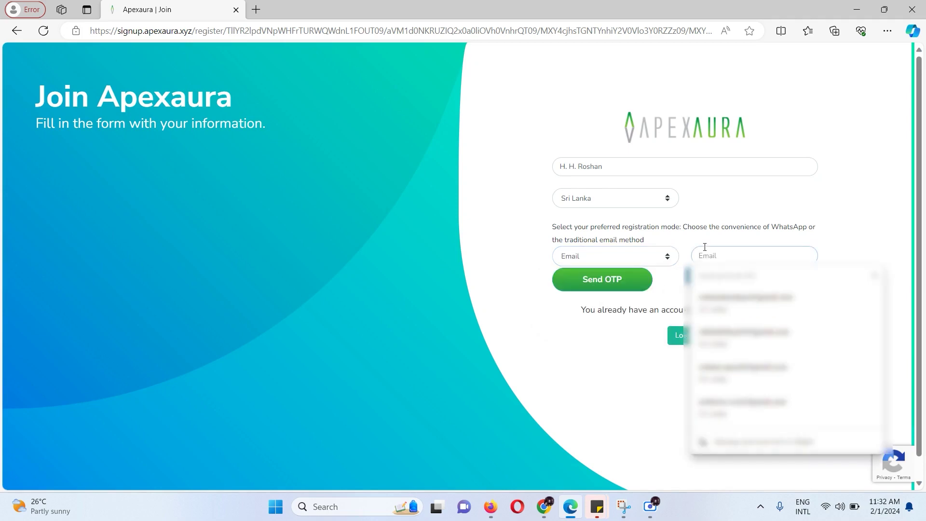
click(743, 371)
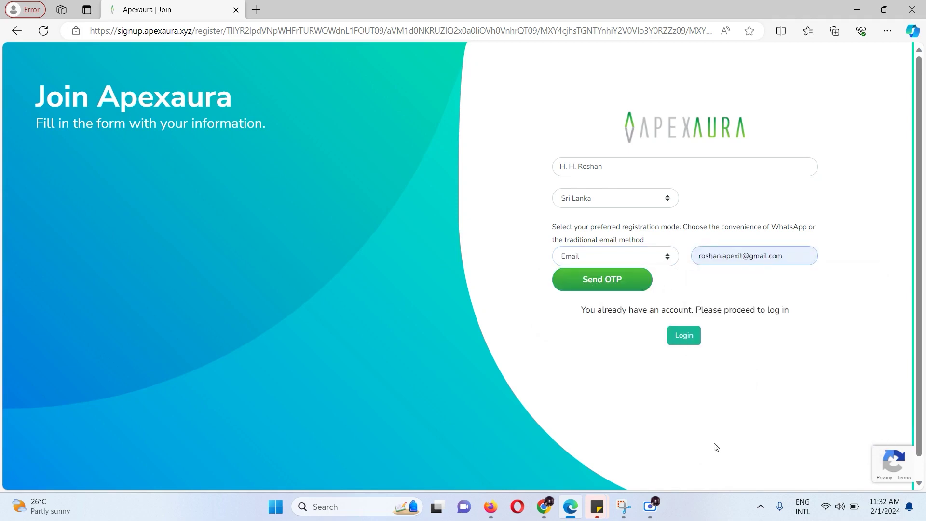
click(581, 281)
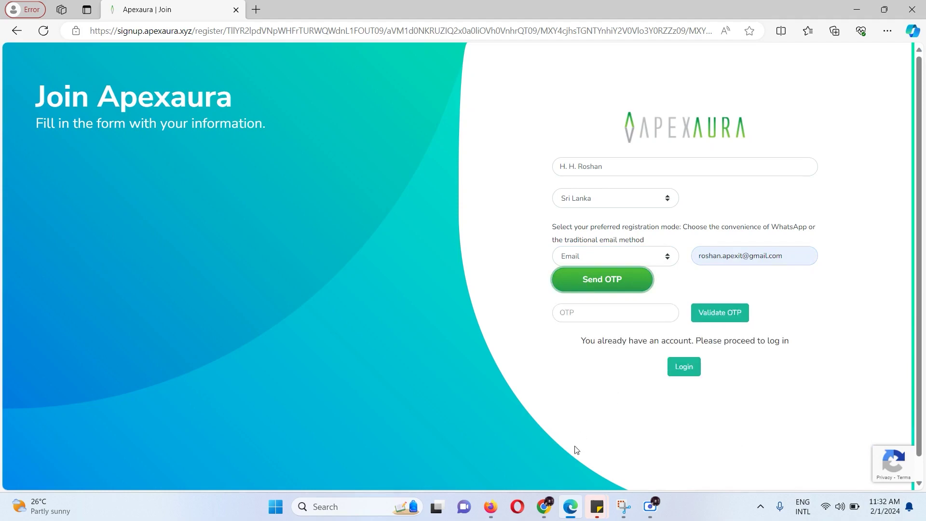
- Copy the one-time password from the Apexaura OTP email in Gmail
click(534, 517)
click(657, 403)
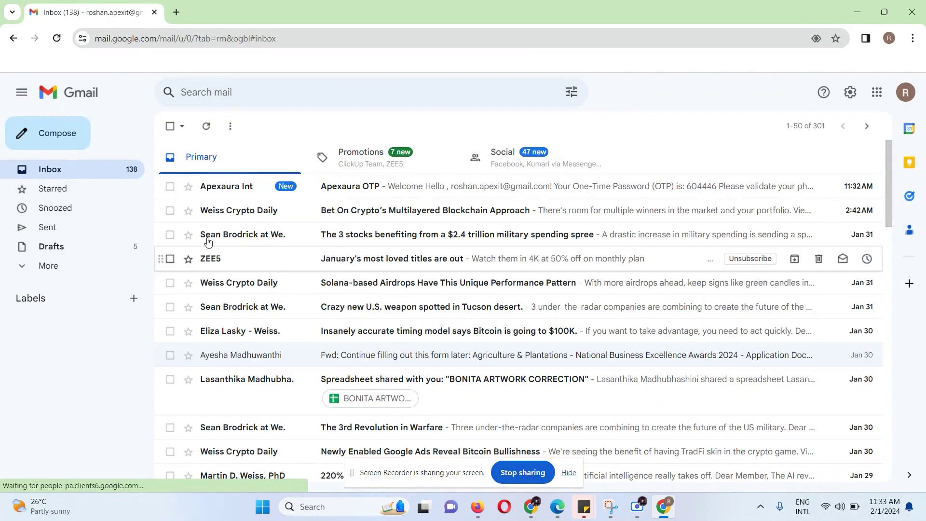
click(348, 189)
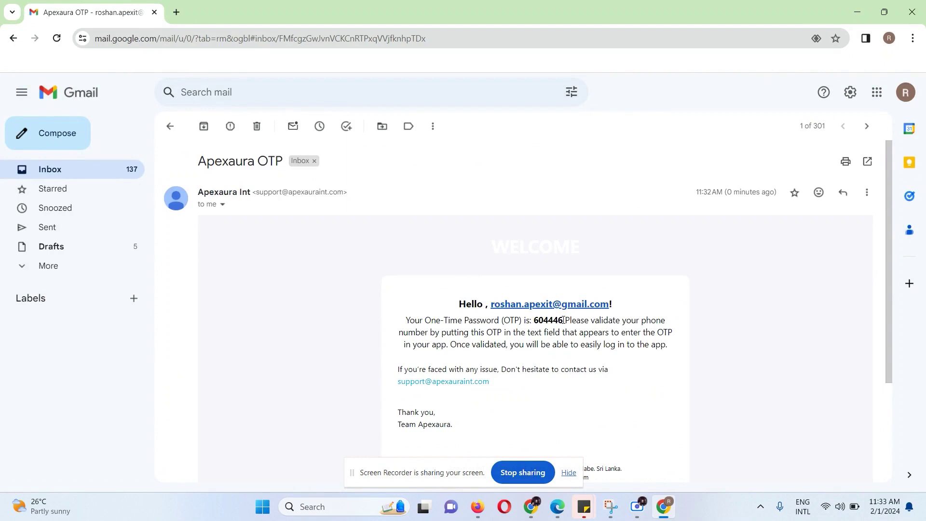
drag(563, 320, 536, 321)
key(alt+Tab)
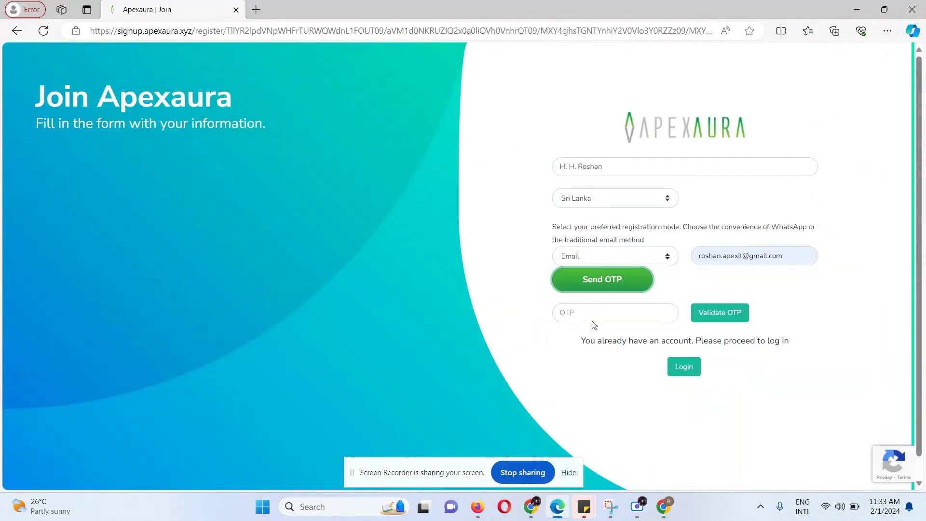
- Paste the one-time password and validate the OTP
click(587, 313)
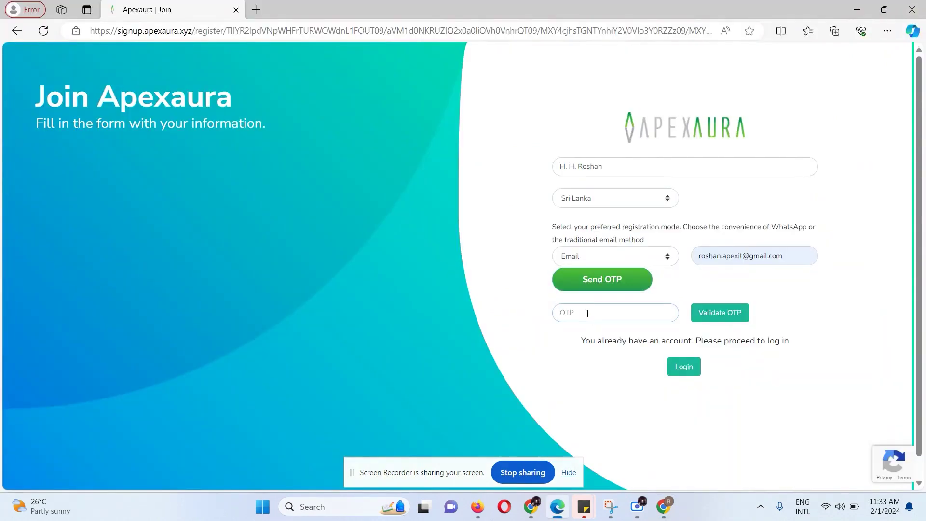
key(ctrl+v)
click(720, 314)
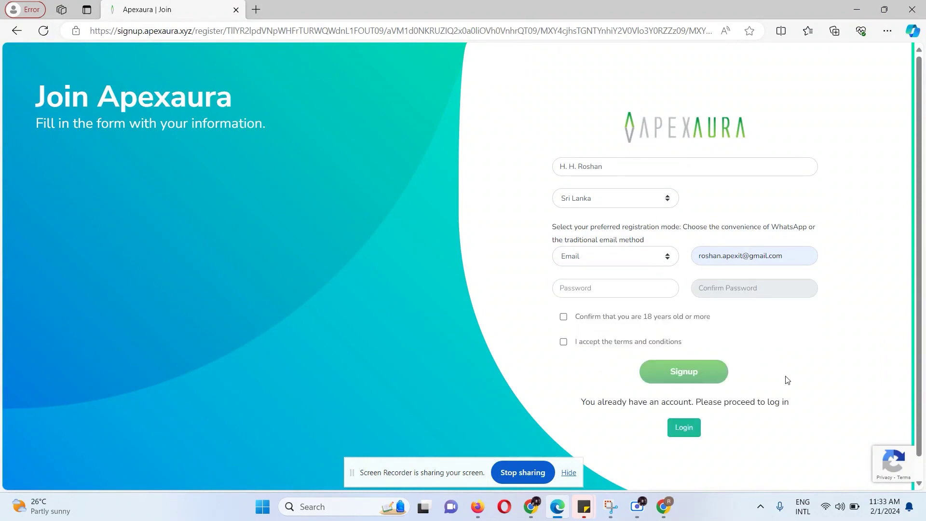
- Set and confirm the account password, accept age and terms, and submit the signup
click(595, 288)
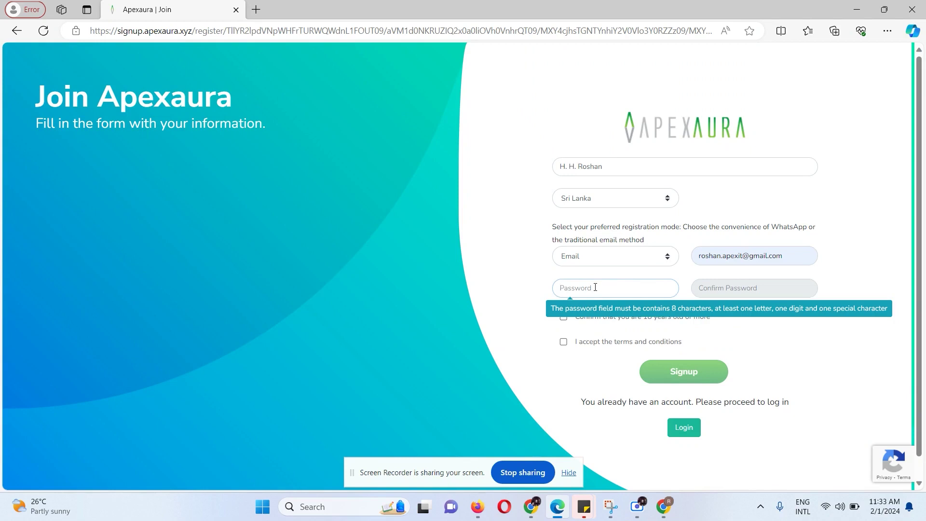
text(••••••)
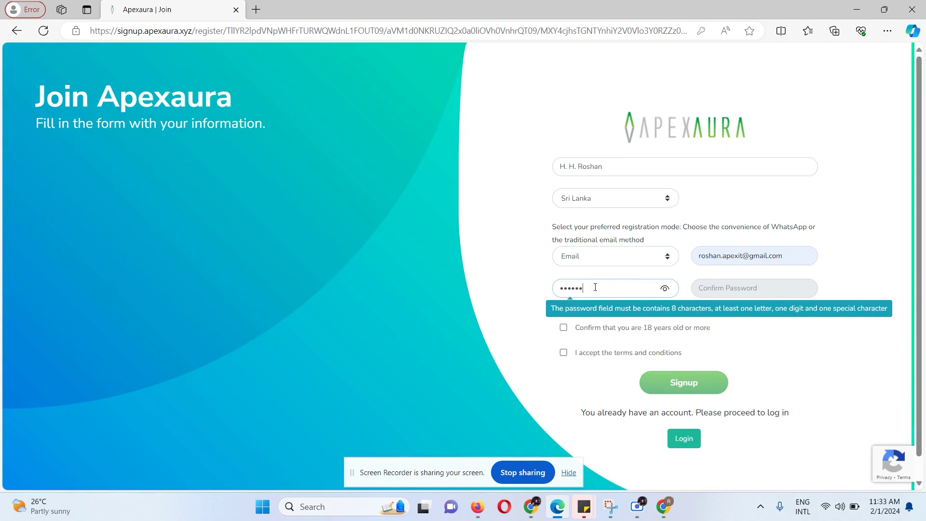
text(•••)
click(743, 292)
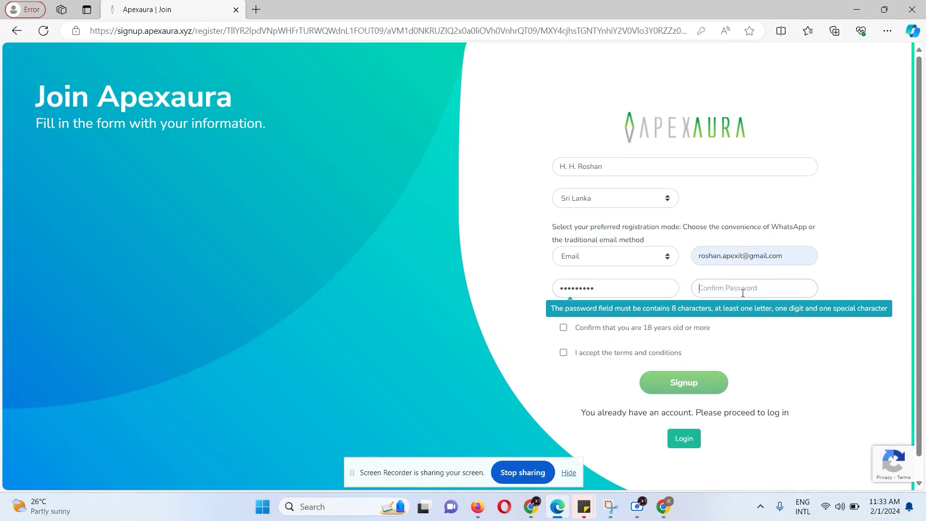
text(••••••••••)
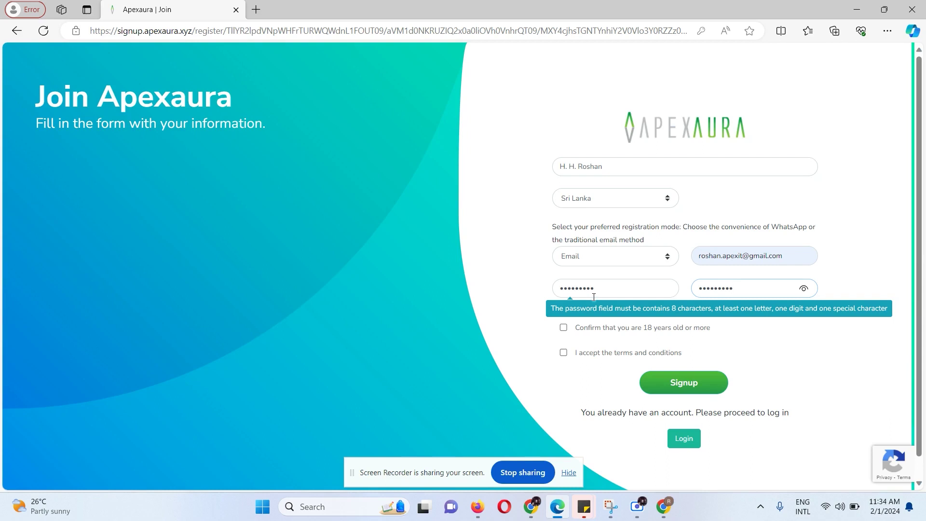
click(564, 327)
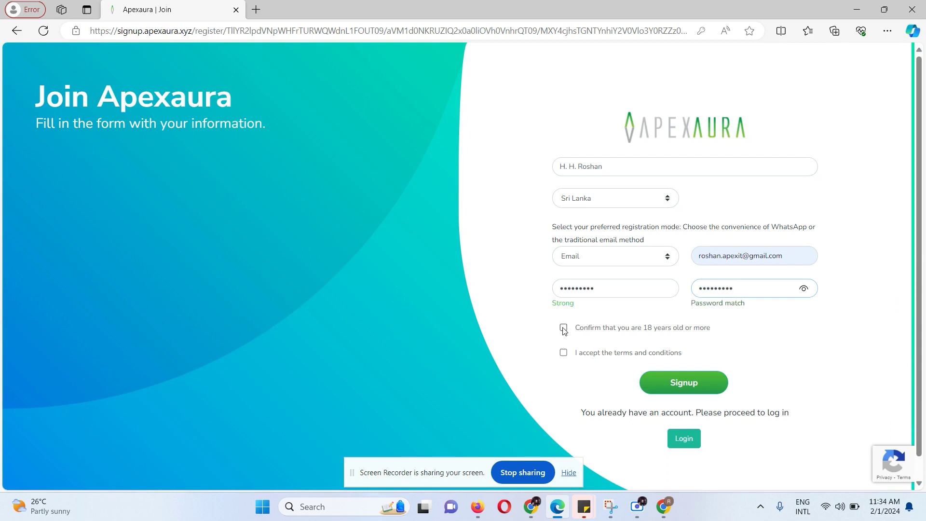
click(564, 353)
click(688, 389)
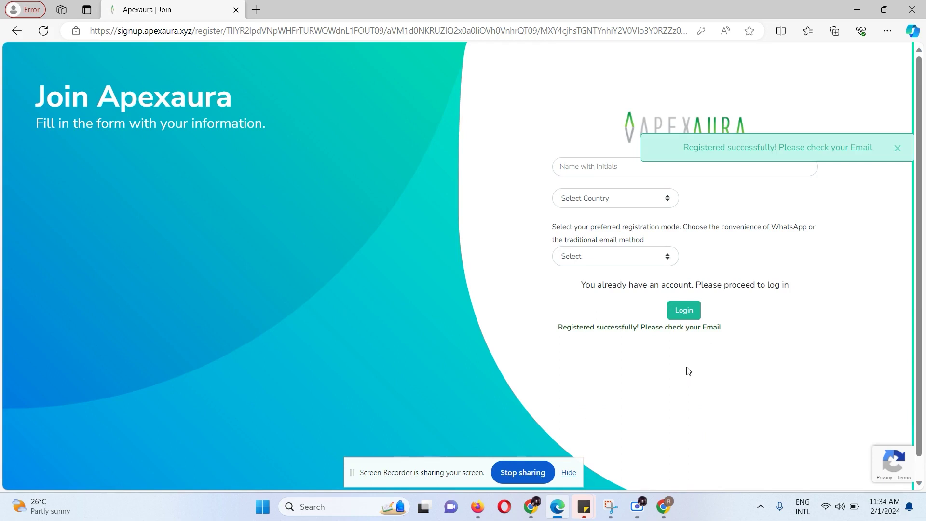
- Go to the Apexaura Sign In page and bring the Gmail window forward
click(679, 312)
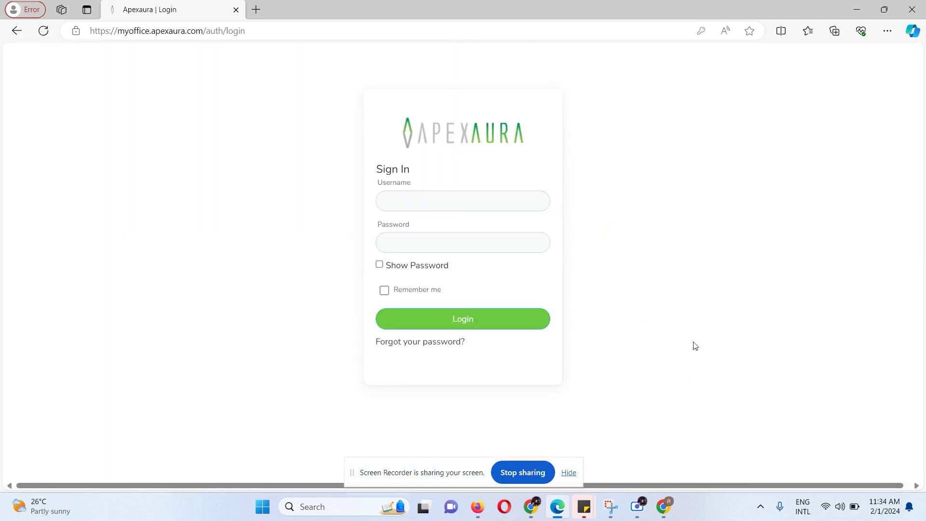
click(569, 472)
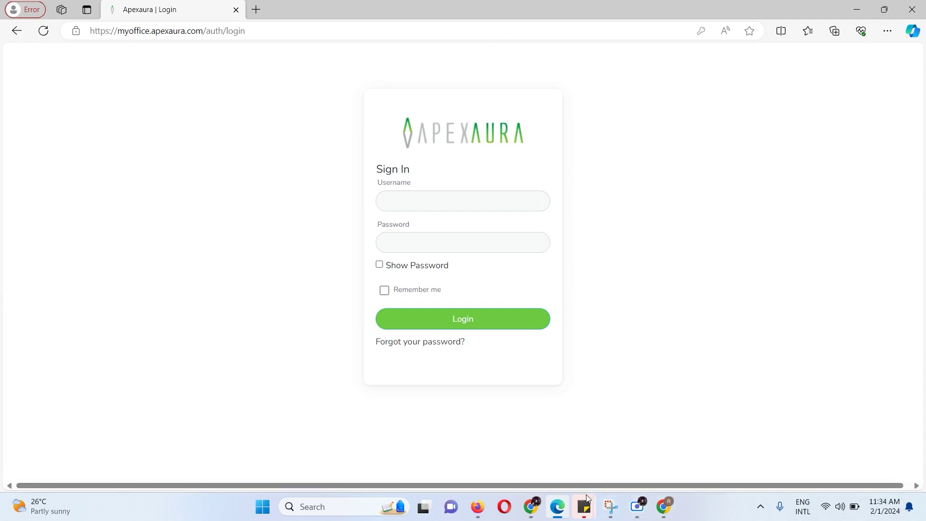
mouse_move(535, 511)
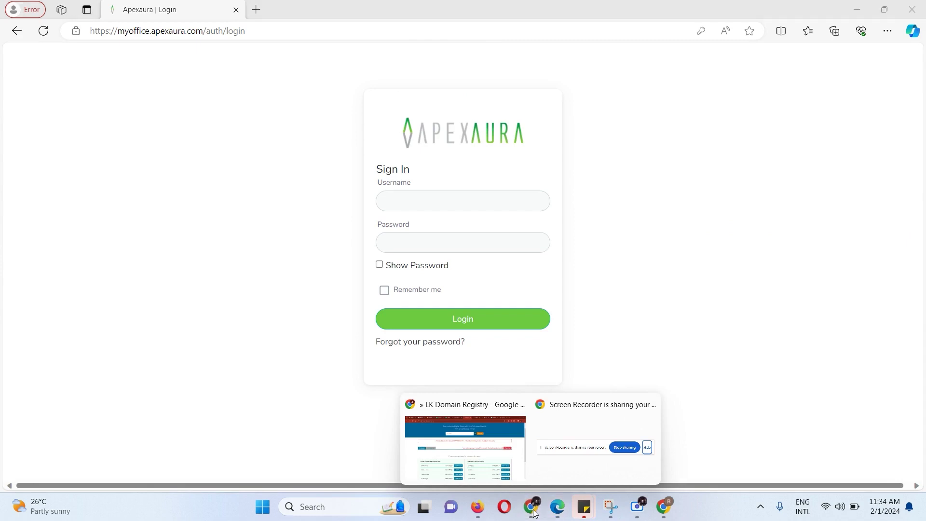
- Copy the user code from the Account Activation Success email in Gmail
click(664, 506)
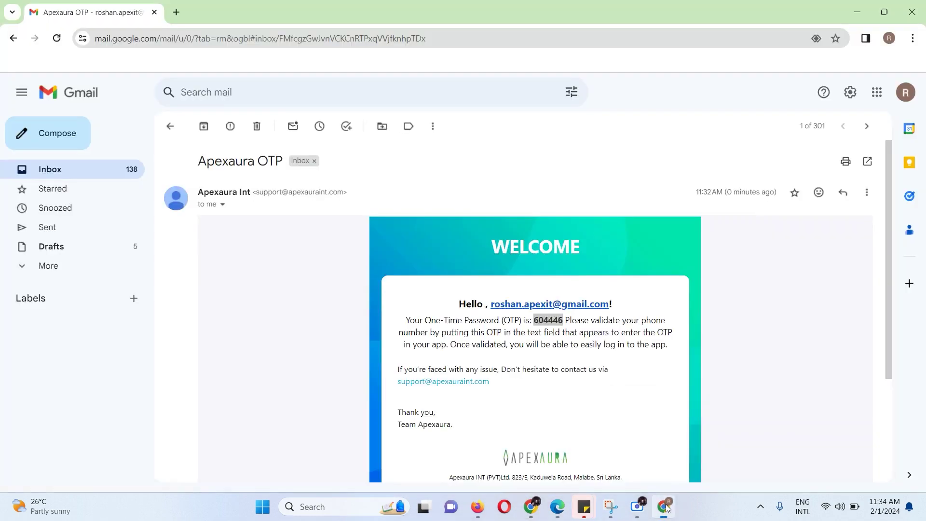
click(105, 171)
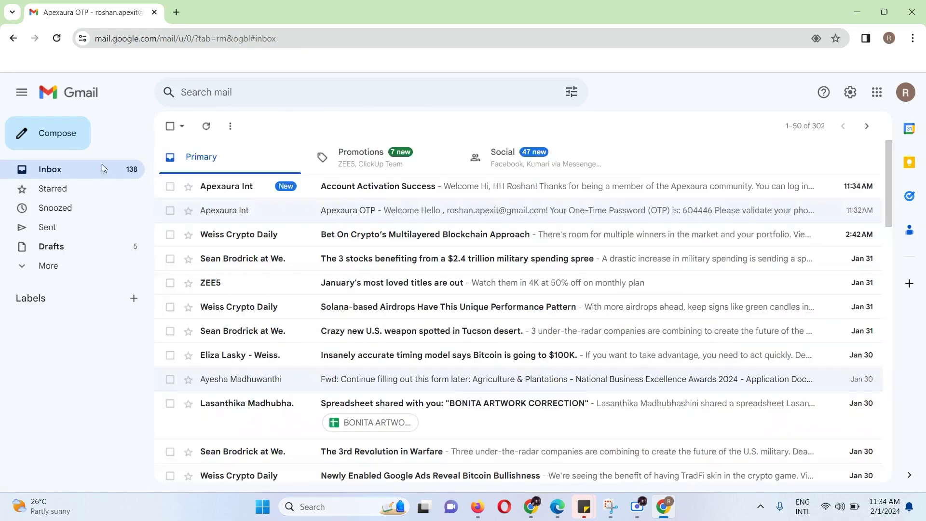
click(402, 195)
scroll(555, 350, down, 3)
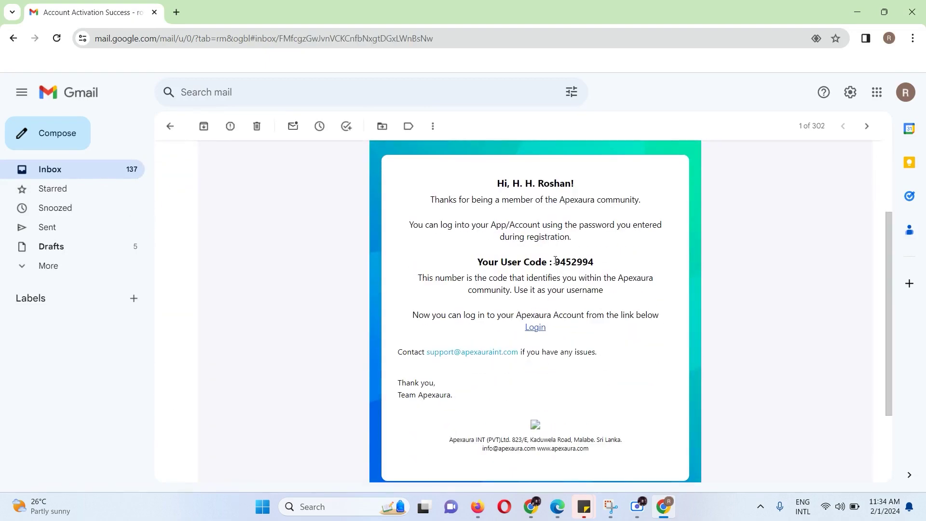
drag(555, 261, 598, 264)
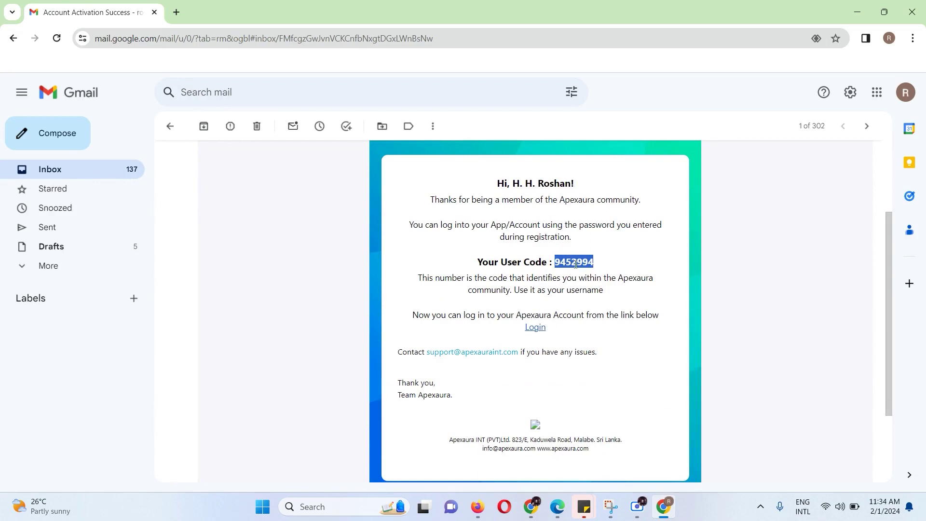
right_click(576, 264)
click(591, 277)
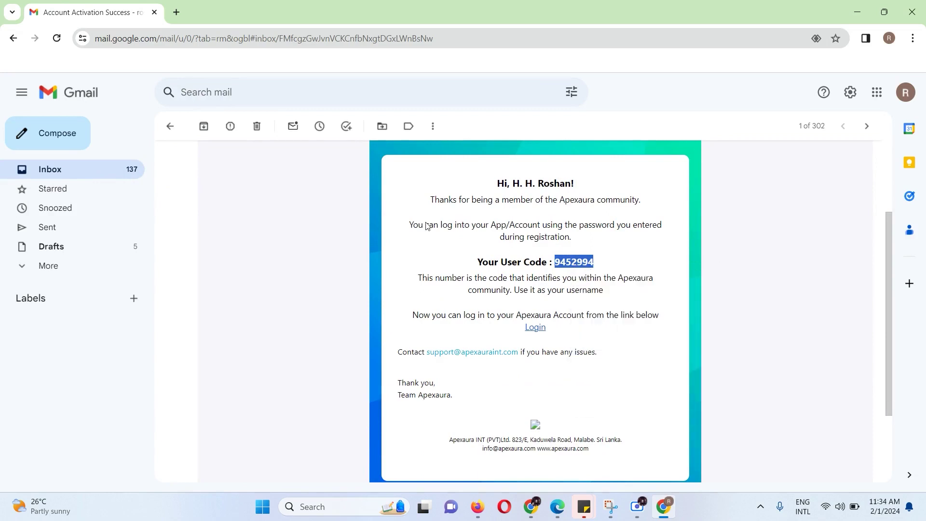
click(178, 12)
- Load the Apexaura site and log in with the copied user code and password
text(apex)
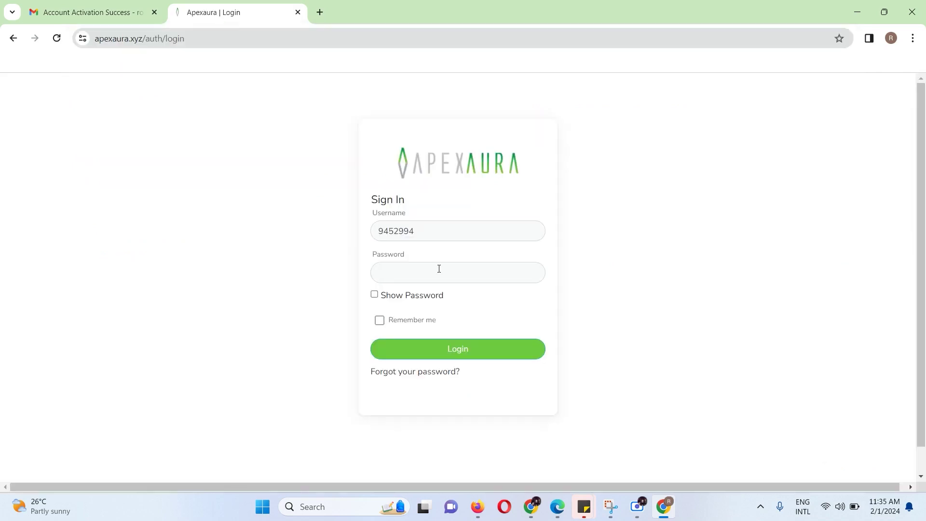
text(a)
text(**)
click(459, 351)
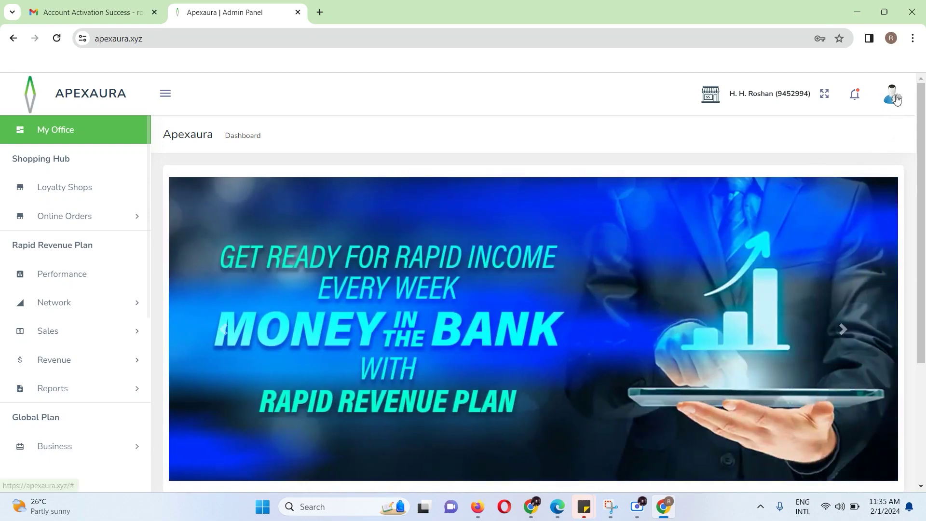
- Open the member's Profile page and review personal, contact, bank, sponsor and beneficiary sections
click(893, 96)
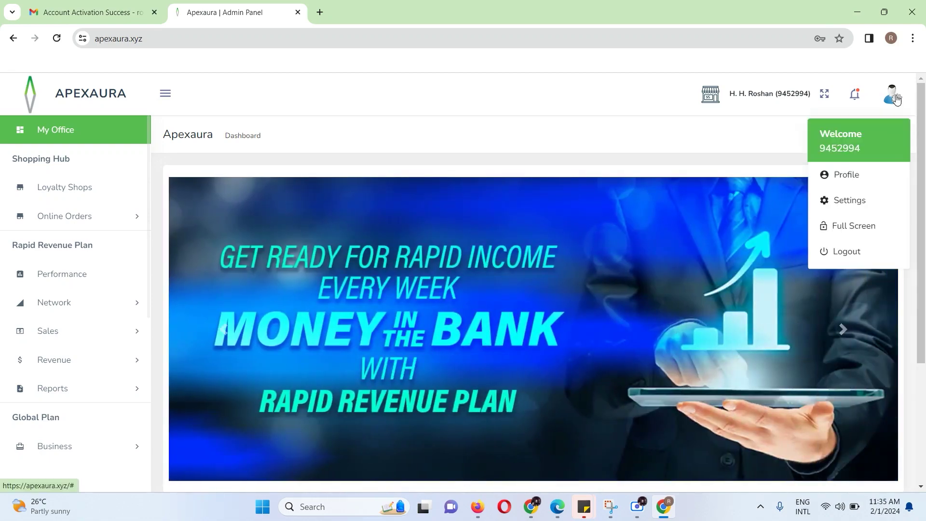
click(856, 181)
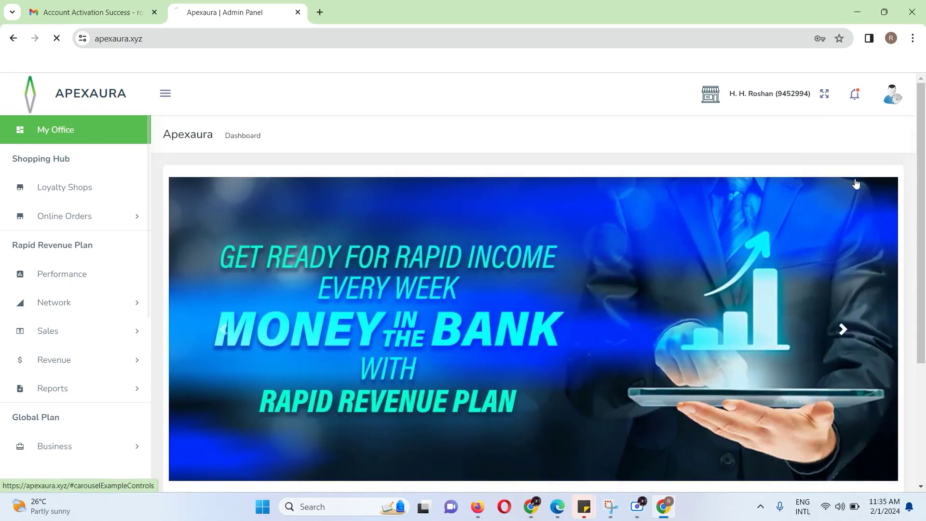
scroll(592, 316, down, 5)
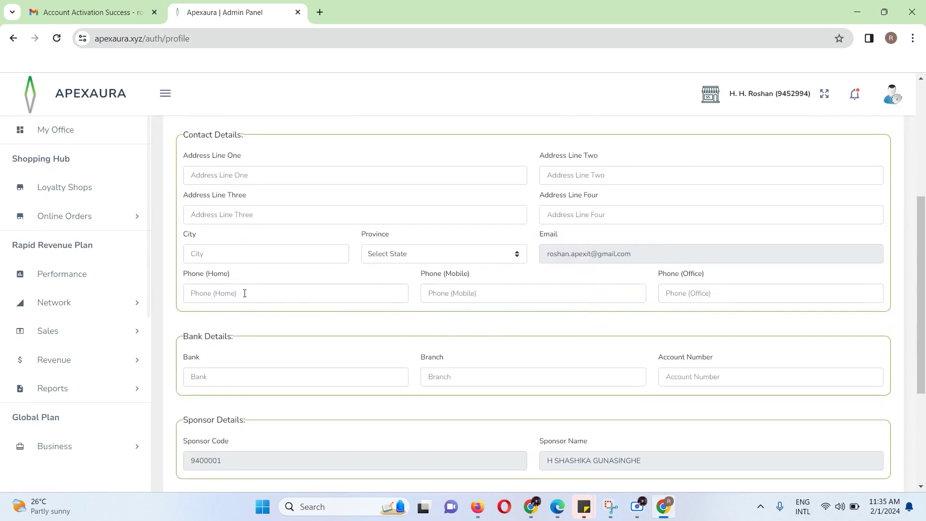
scroll(260, 313, down, 4)
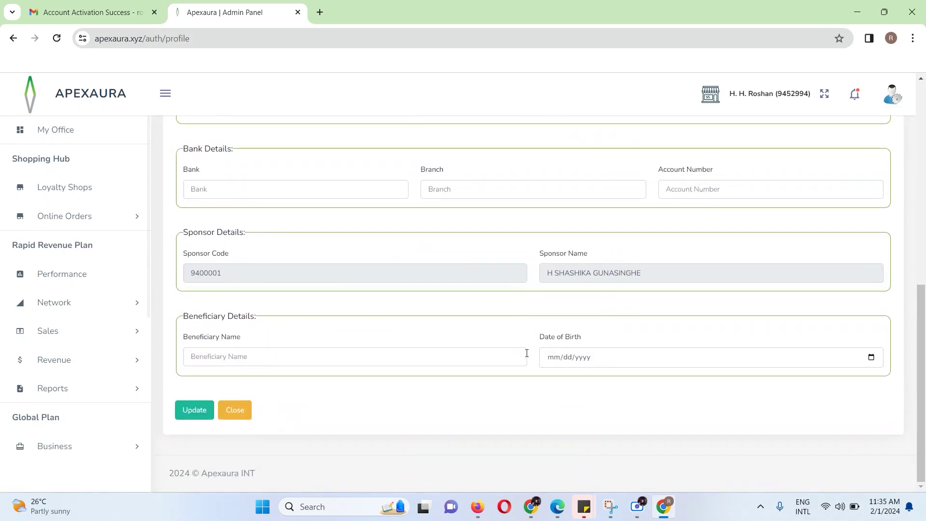
scroll(526, 353, up, 7)
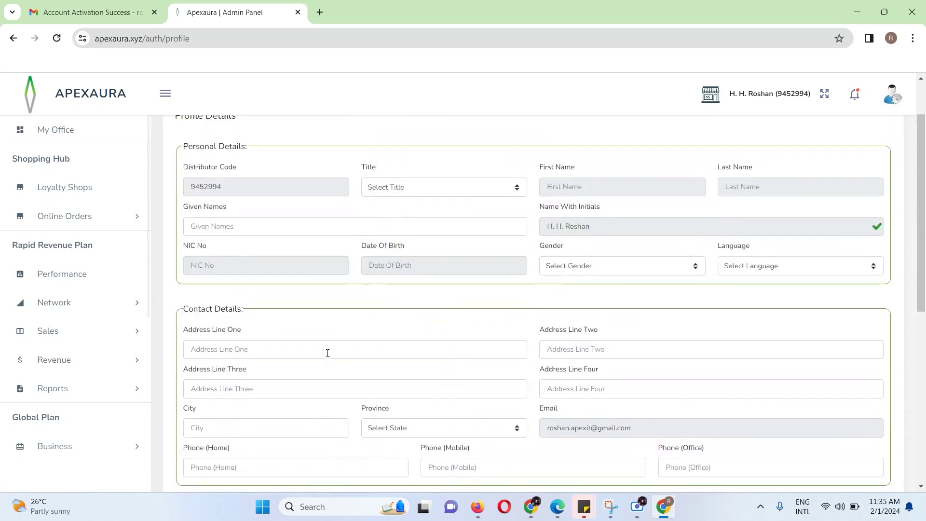
scroll(328, 353, up, 2)
scroll(328, 349, down, 8)
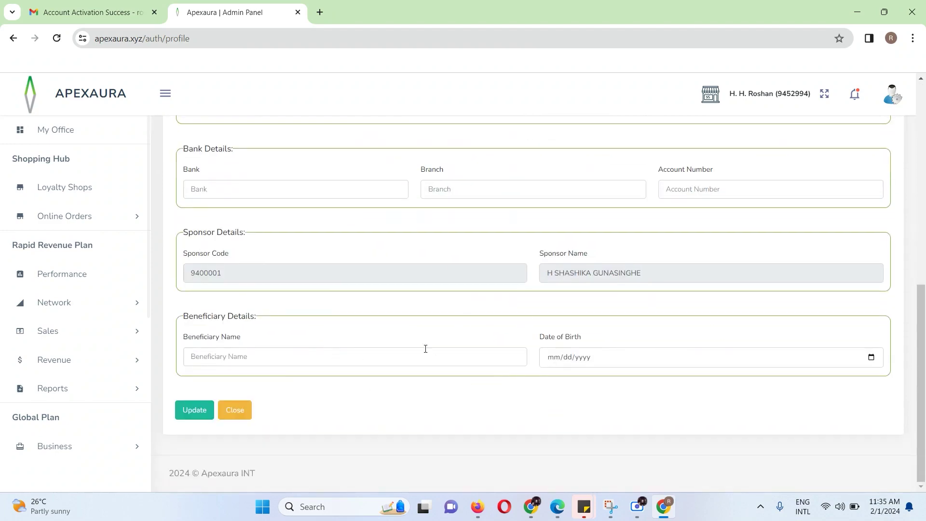
scroll(465, 244, up, 3)
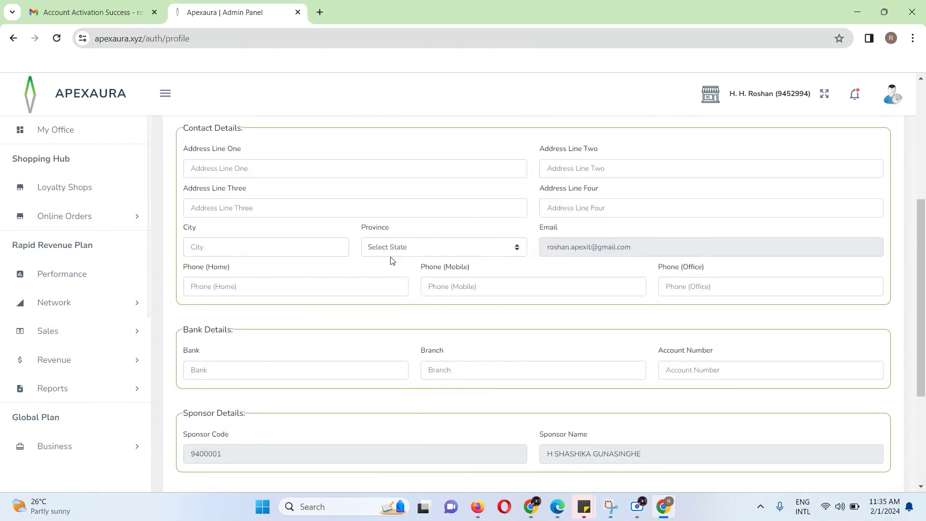
scroll(410, 314, up, 5)
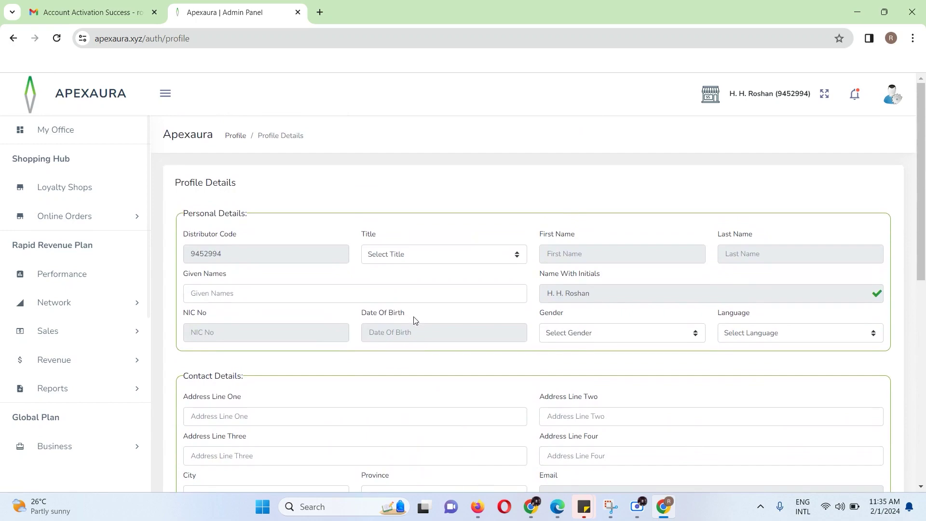
scroll(414, 320, down, 8)
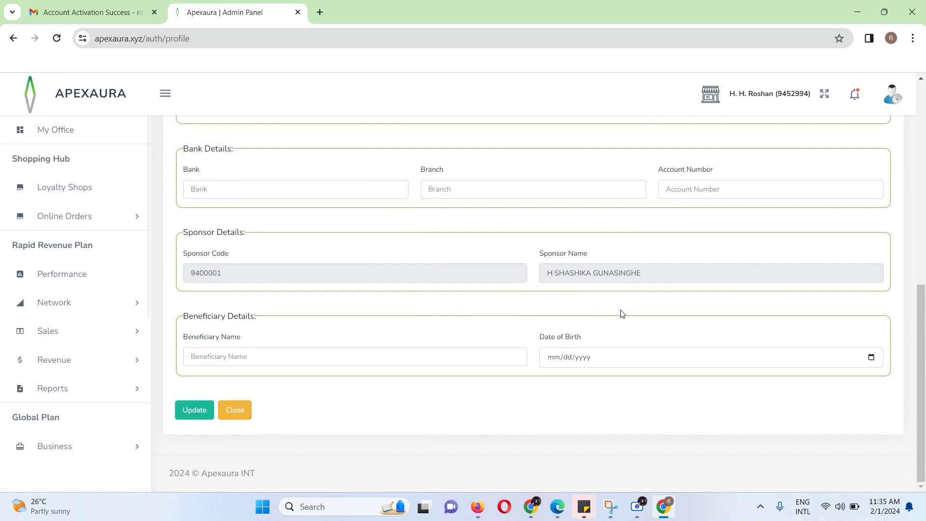
scroll(621, 315, up, 10)
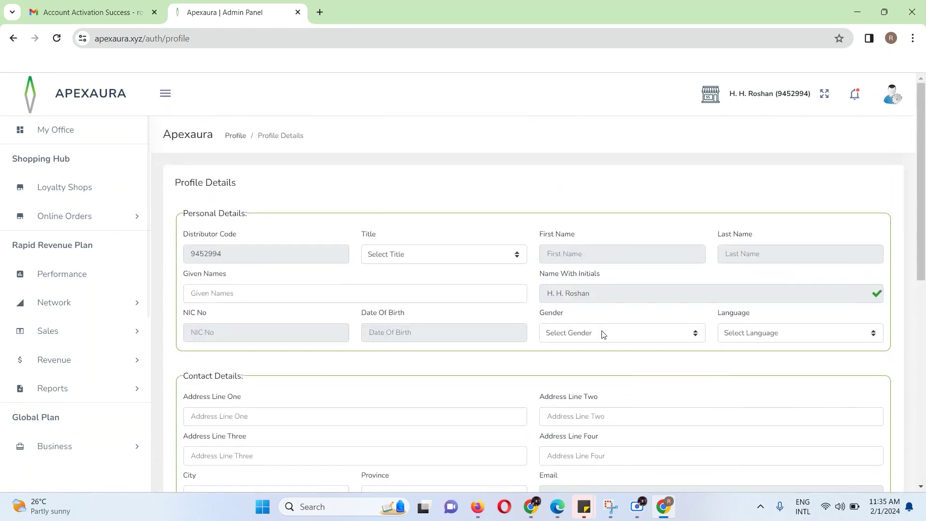
- Open Your LoyaltyShop 2 - RV from Loyalty Shops and browse its products
click(76, 191)
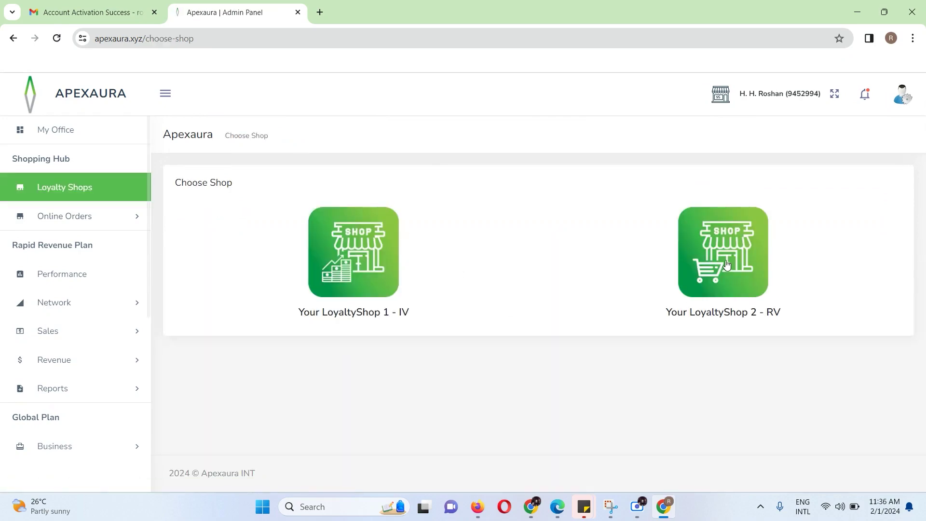
click(694, 340)
scroll(601, 331, down, 5)
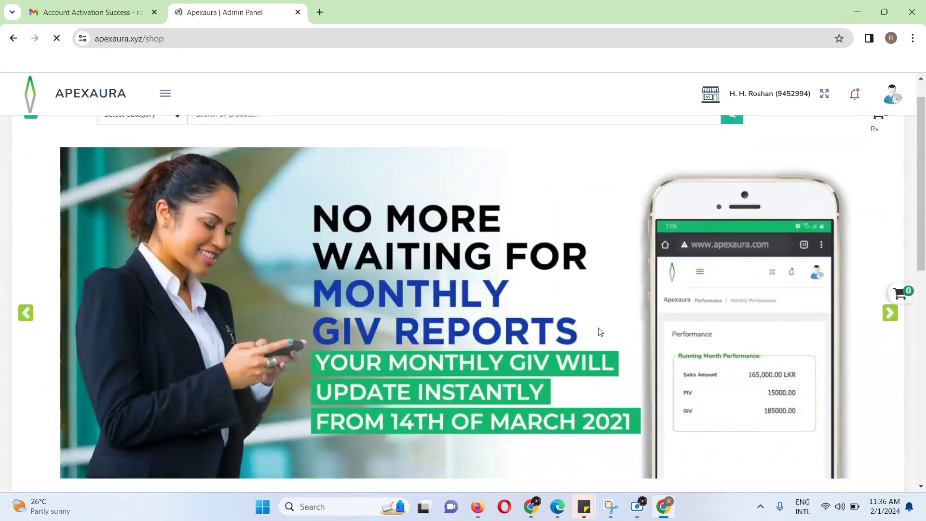
scroll(599, 330, down, 7)
scroll(458, 362, up, 12)
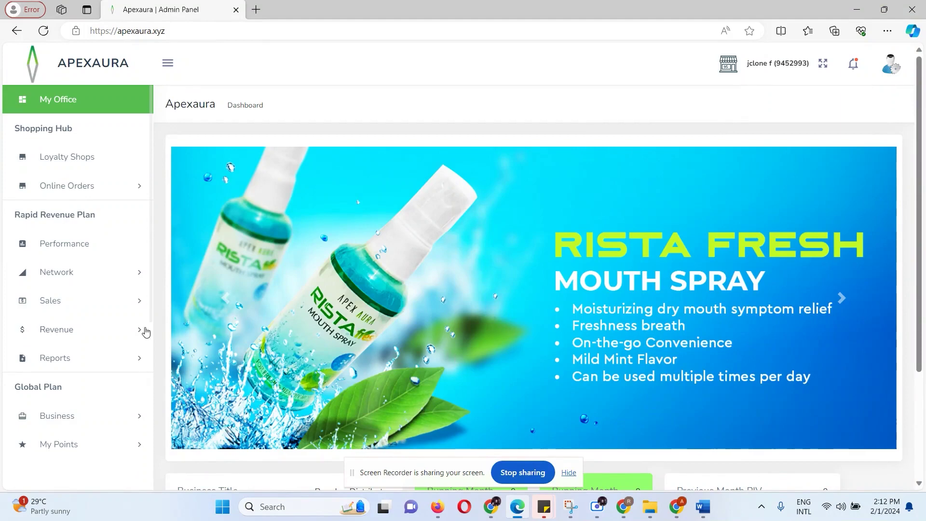
- Go to the Arrange Network page under the Network menu
click(118, 272)
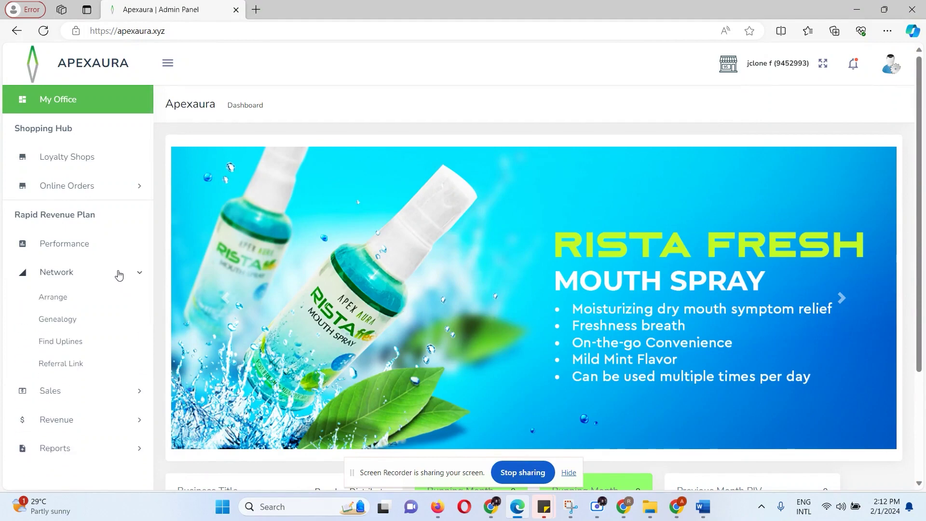
click(55, 297)
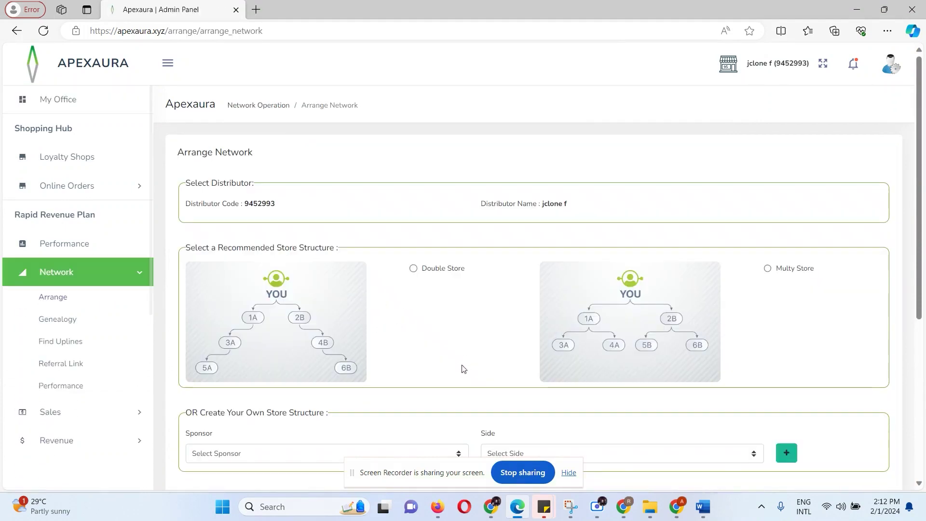
scroll(444, 364, down, 3)
scroll(433, 360, up, 1)
scroll(432, 360, up, 1)
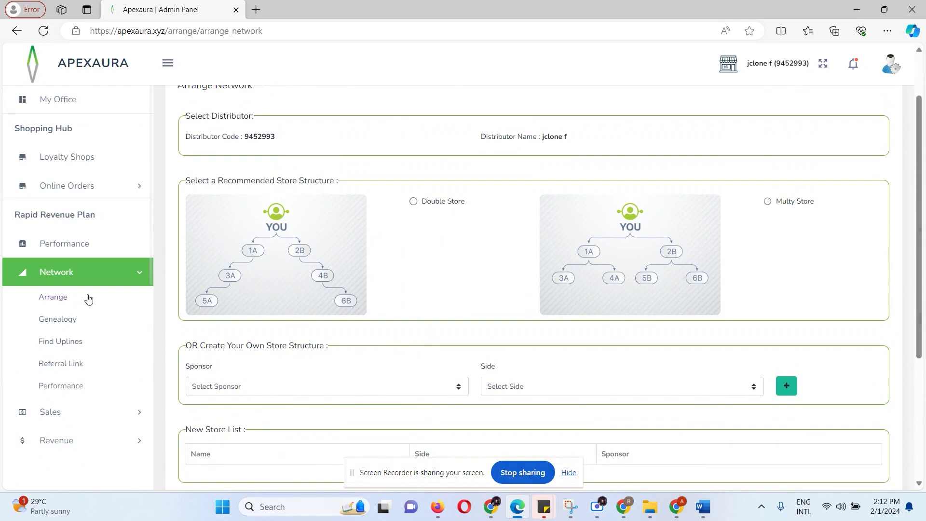
- Select the Double Store structure and review the six proposed stores, 1A through 6B
click(413, 201)
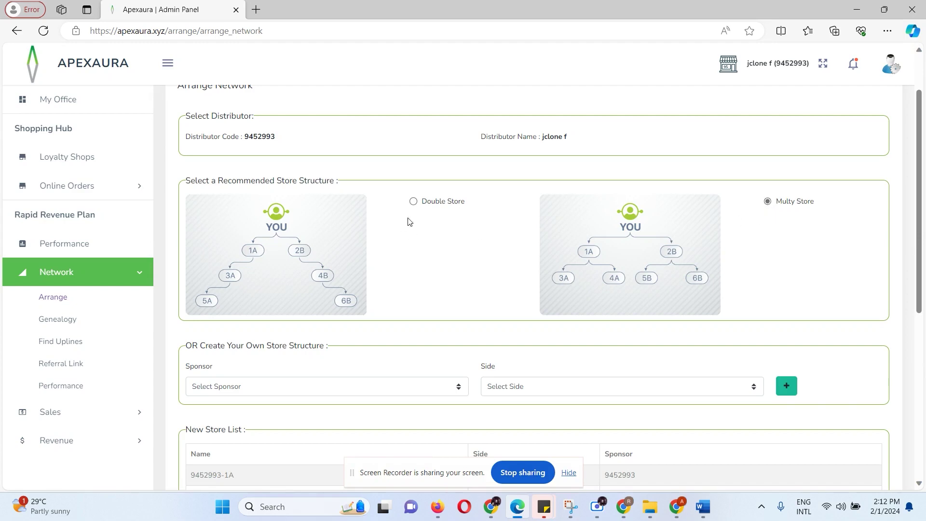
click(413, 201)
scroll(434, 280, down, 4)
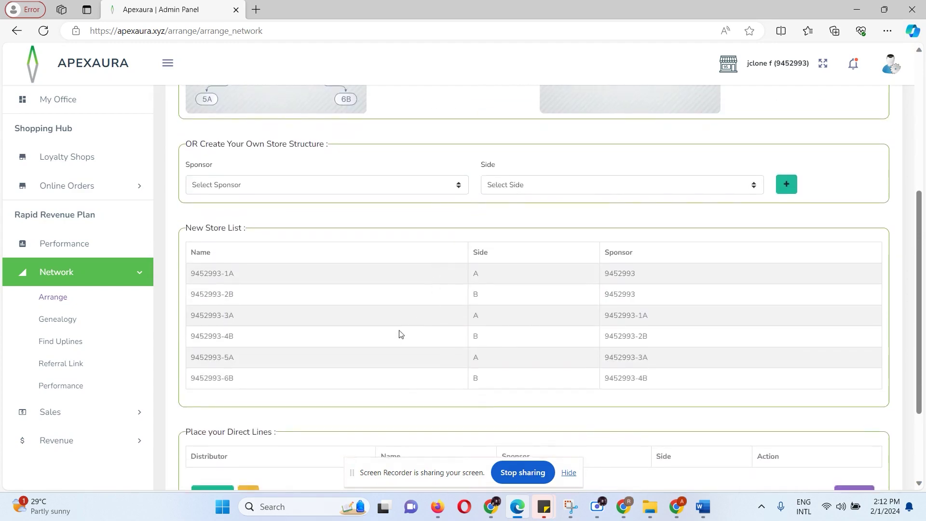
scroll(400, 333, down, 3)
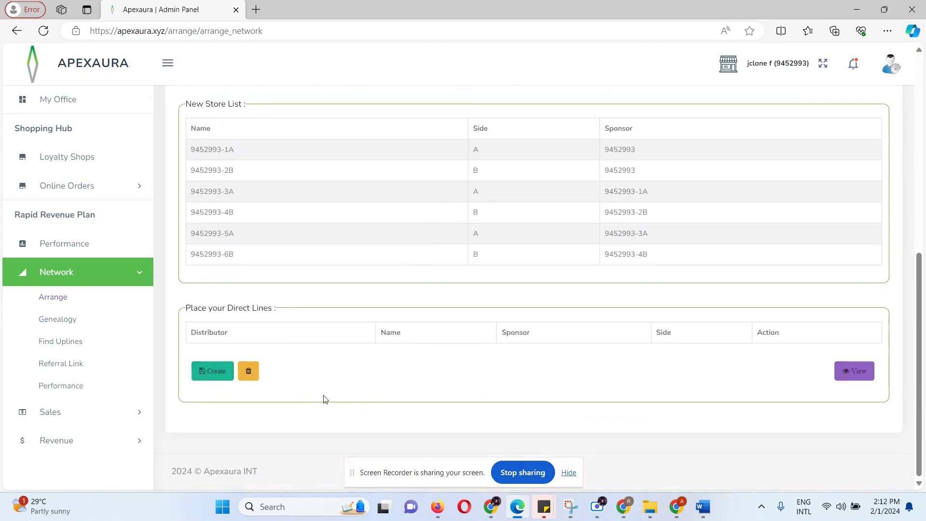
scroll(324, 399, up, 7)
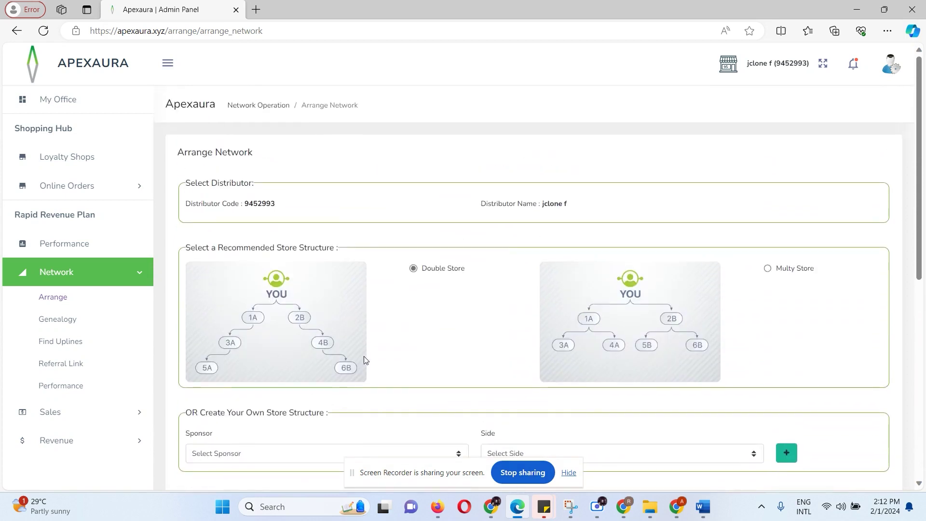